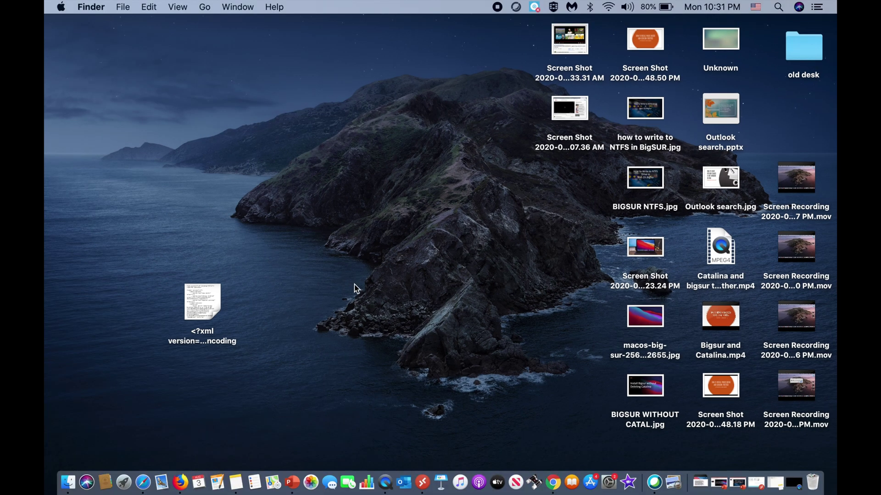
# Launch Google Chrome from the Dock so it opens on the Google start page
pyautogui.click(554, 483)
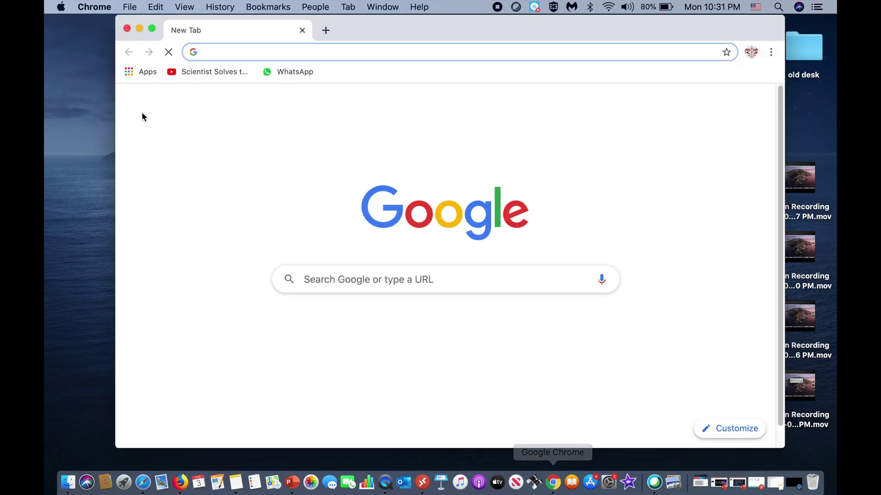
# Go to Chrome Preferences, then Autofill, then the Passwords settings page
pyautogui.click(95, 10)
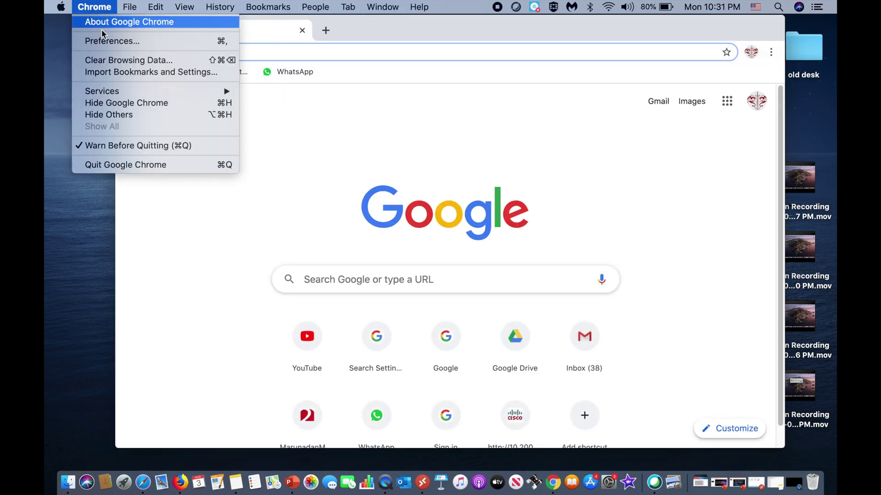
pyautogui.click(105, 42)
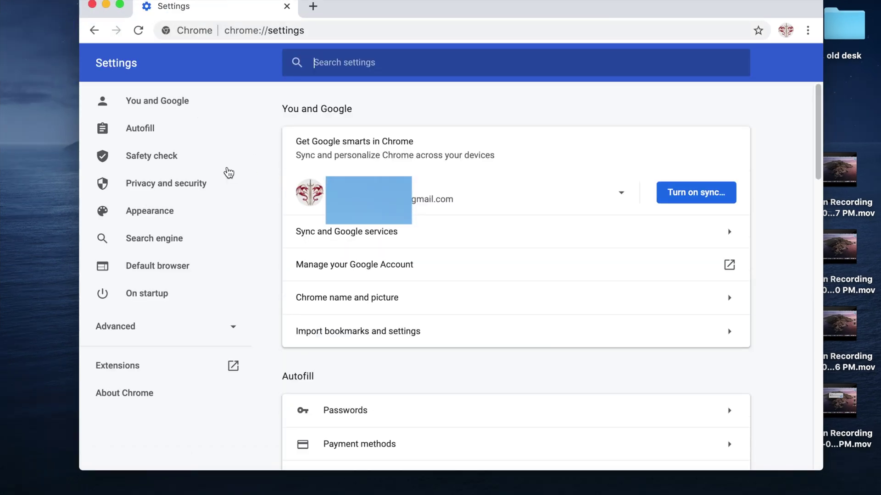
pyautogui.click(145, 136)
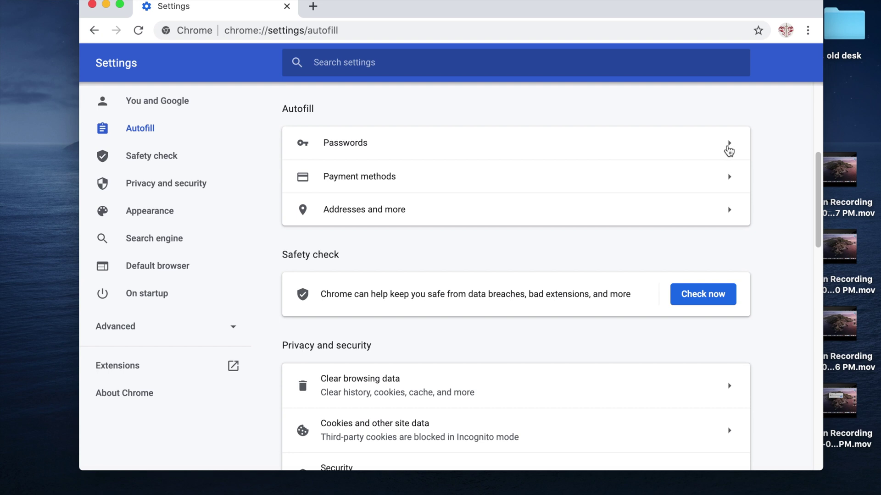
pyautogui.click(727, 150)
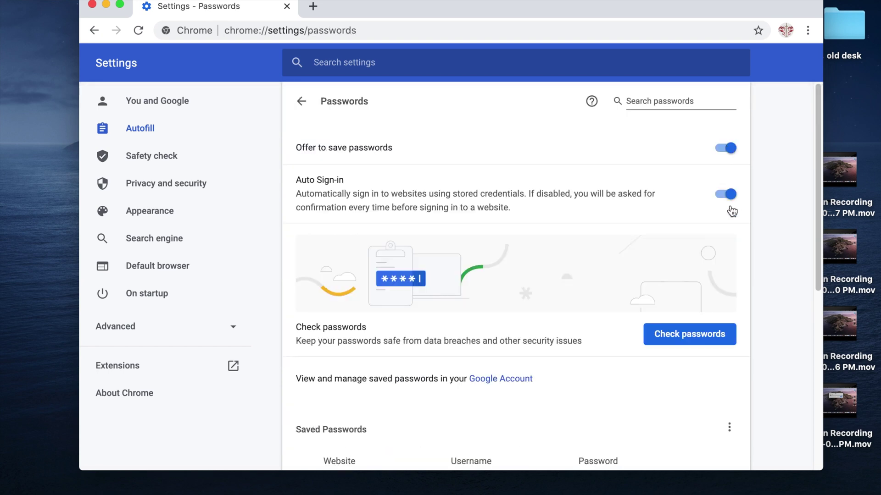
pyautogui.moveTo(814, 229); pyautogui.dragTo(823, 358)
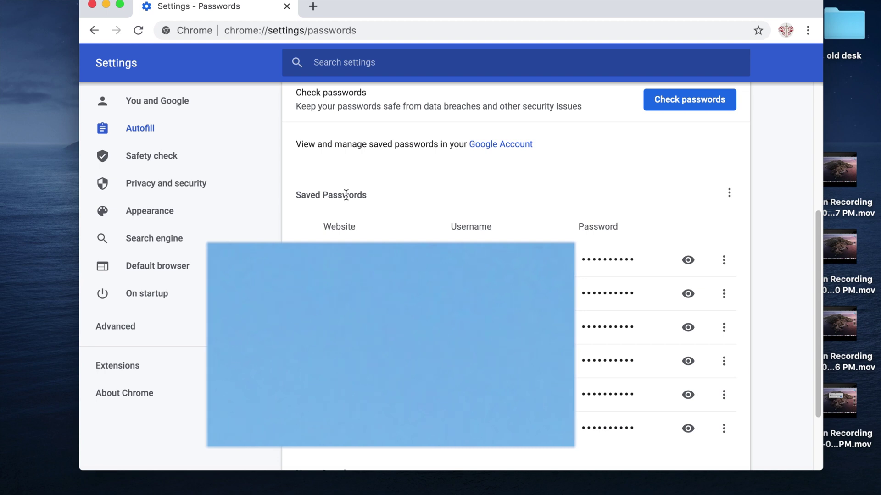
# Choose Export passwords… from the Saved Passwords More actions menu
pyautogui.click(730, 195)
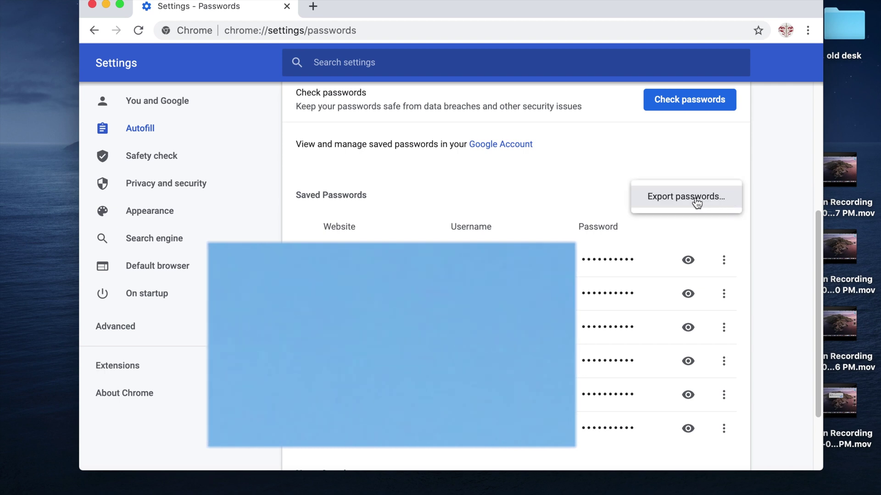
pyautogui.click(695, 200)
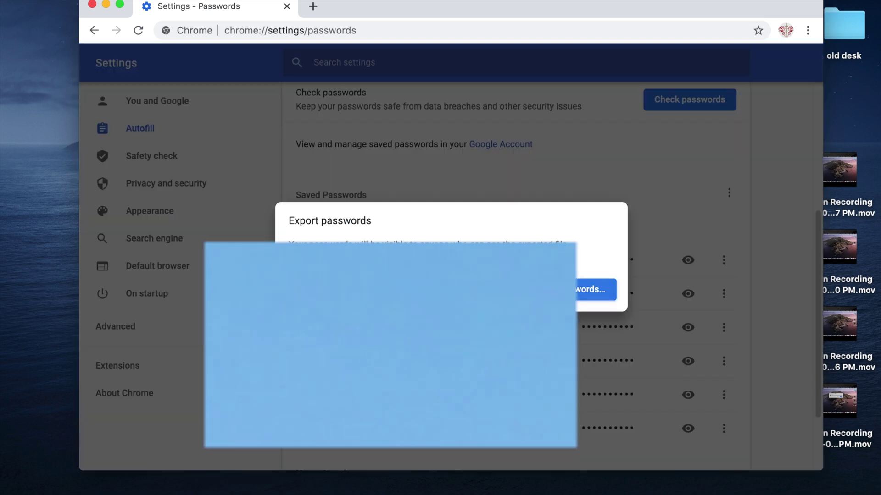
# Authorize the export with the login password and save Chrome Passwords.csv as comma-separated values in Documents
pyautogui.click(591, 289)
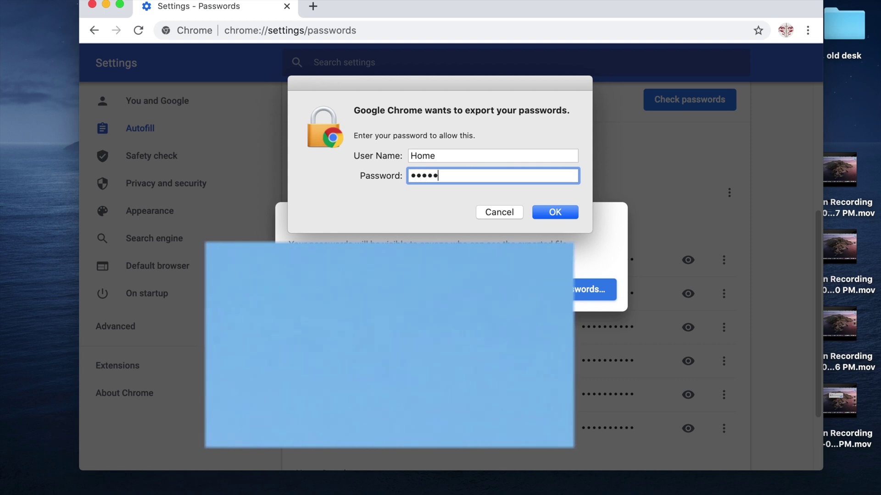
pyautogui.press('Return')
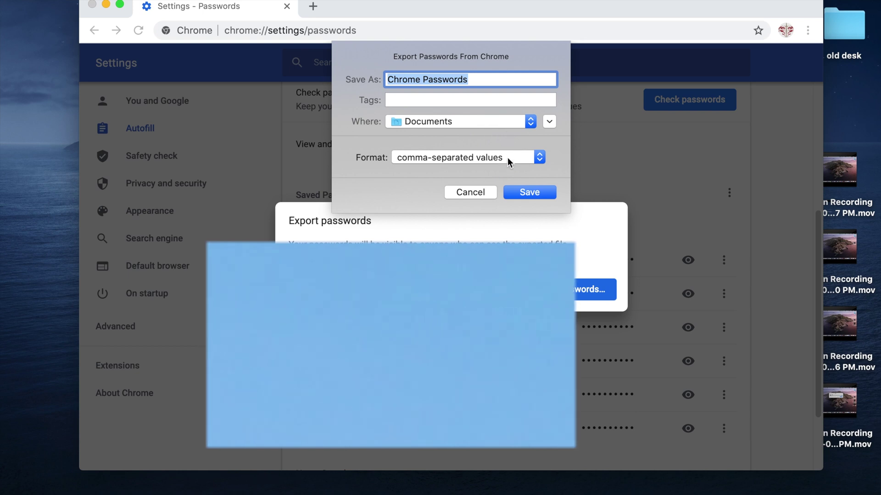
pyautogui.click(507, 158)
pyautogui.click(487, 162)
pyautogui.click(530, 192)
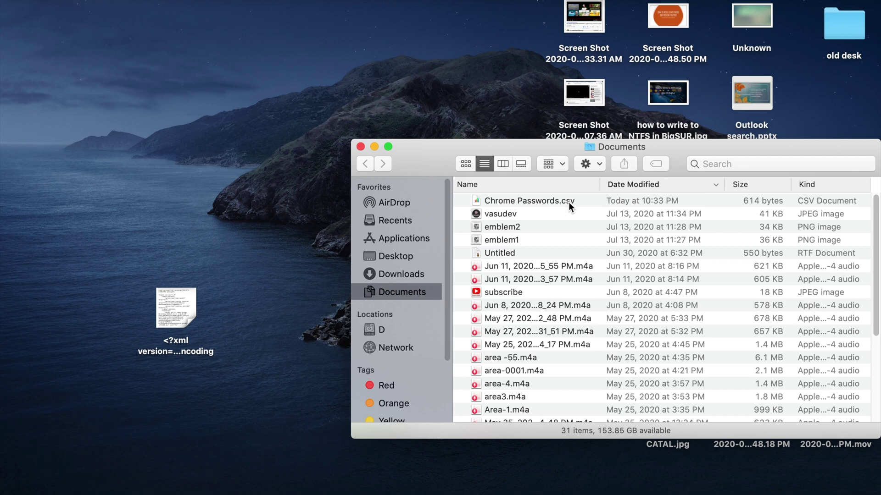
# Close the Finder Documents window and relaunch Google Chrome from the Dock
pyautogui.click(360, 146)
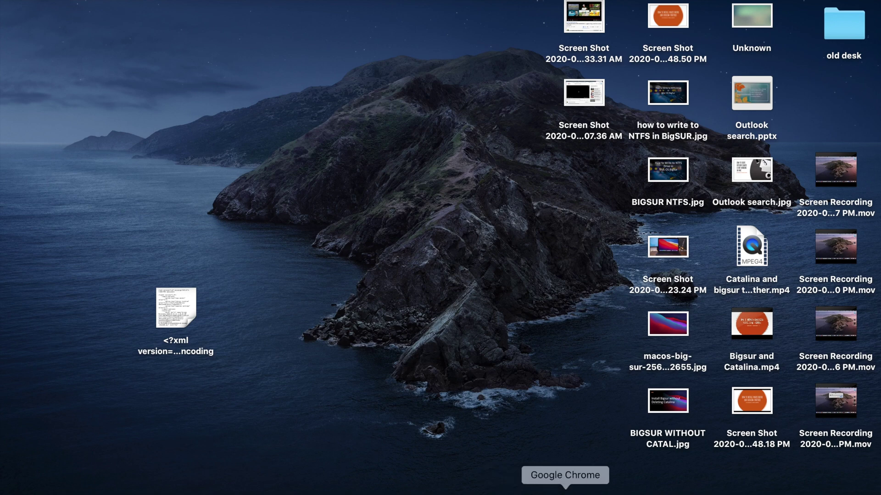
pyautogui.click(565, 489)
pyautogui.write('chrome://flags')
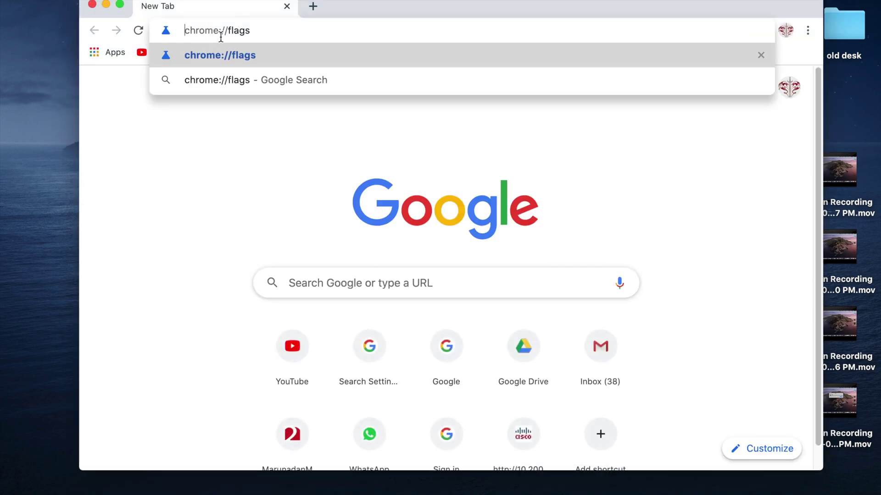
# Load chrome://flags to show Chrome's Experiments page
pyautogui.press('super+Left')
pyautogui.press('Return')
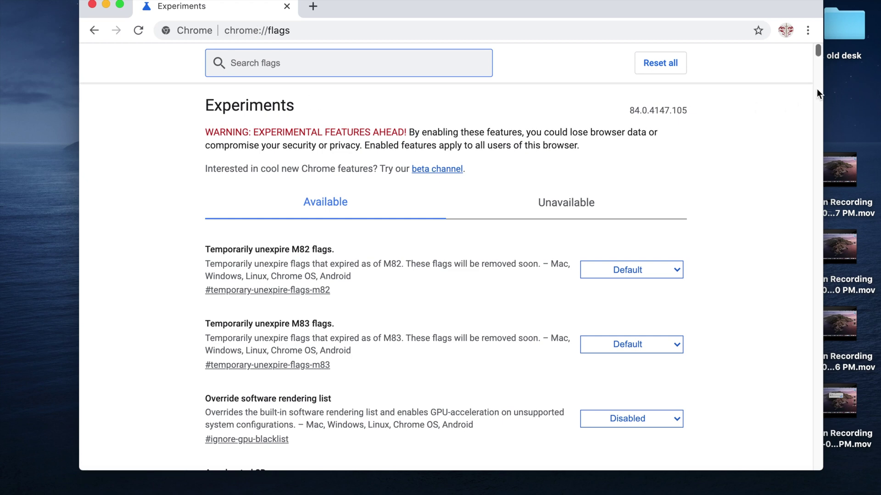
pyautogui.moveTo(817, 52); pyautogui.dragTo(816, 52)
pyautogui.write('pass')
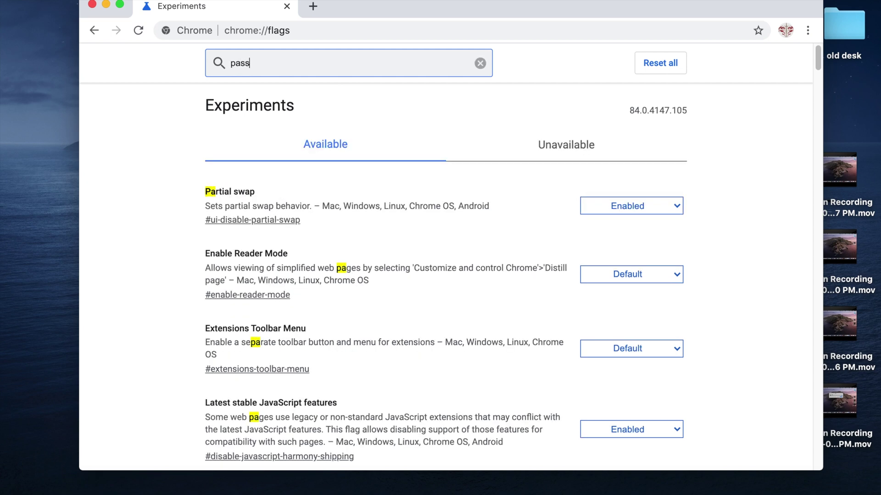
pyautogui.scroll(-3, 215, 289)
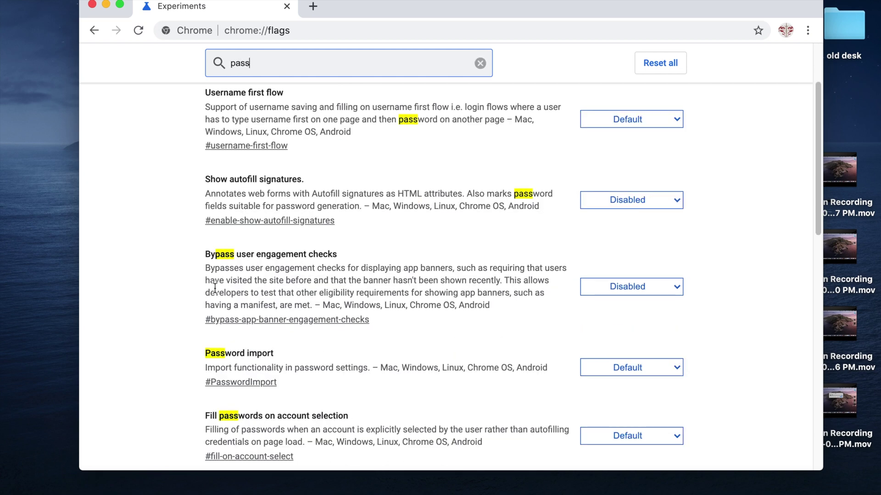
# Set the Password import flag to Enabled and relaunch Chrome to apply it
pyautogui.moveTo(203, 354); pyautogui.dragTo(293, 456)
pyautogui.click(197, 357)
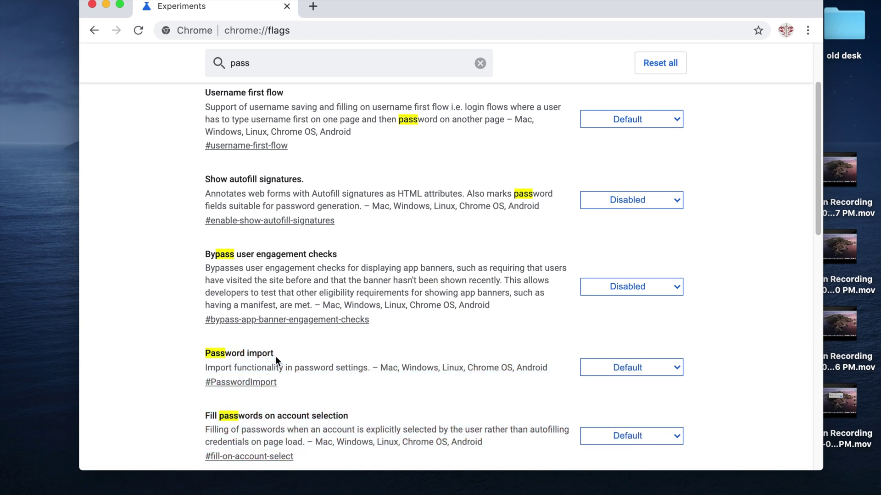
pyautogui.click(678, 370)
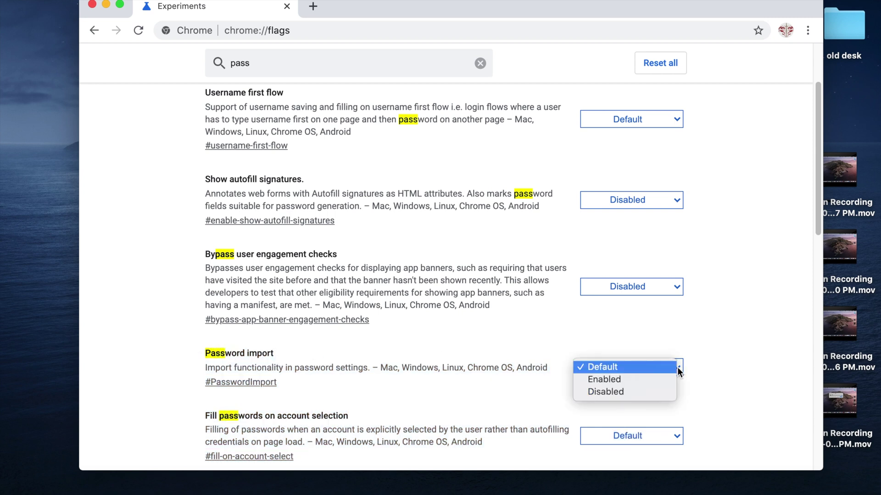
pyautogui.click(616, 379)
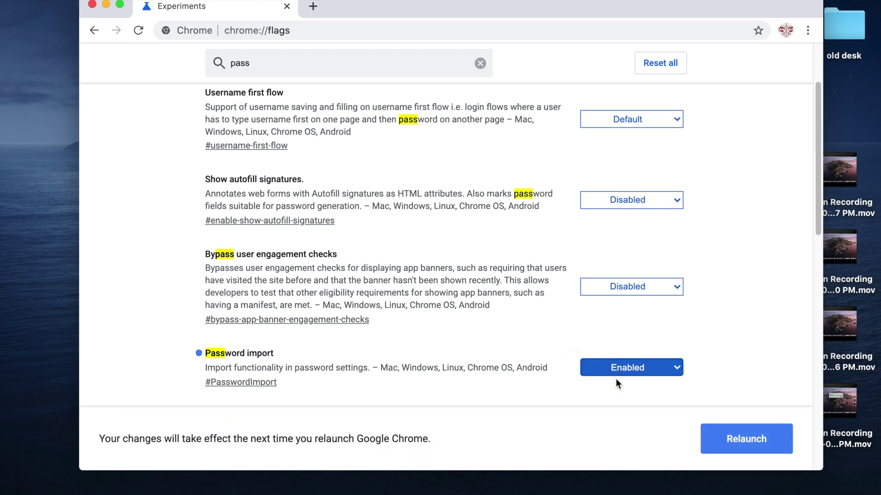
pyautogui.click(756, 446)
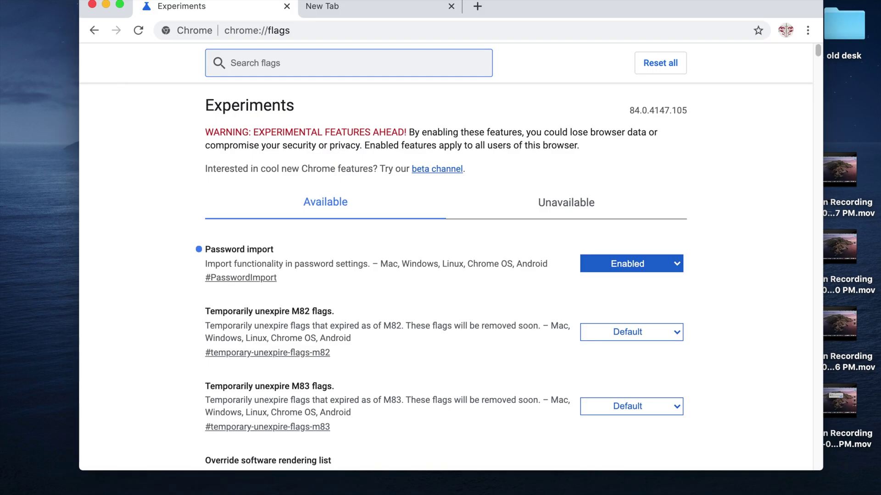
# Go back to Chrome's Passwords settings and show the saved-passwords More actions menu
pyautogui.click(55, 0)
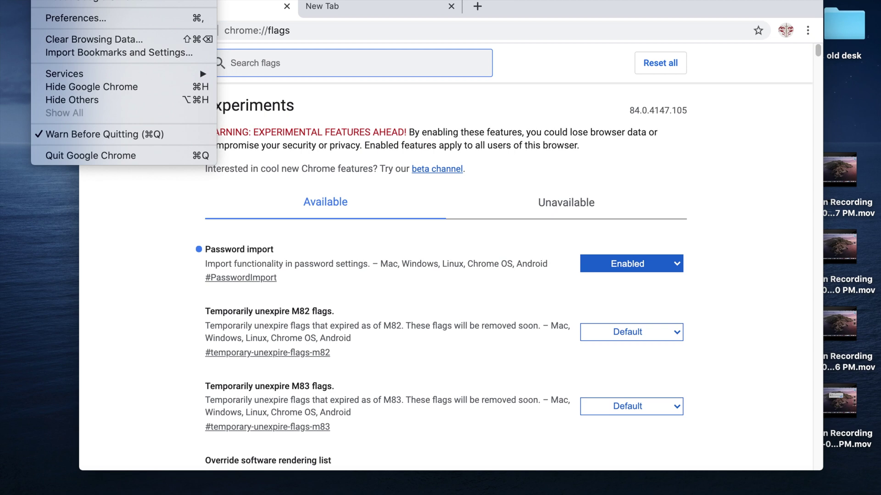
pyautogui.click(76, 19)
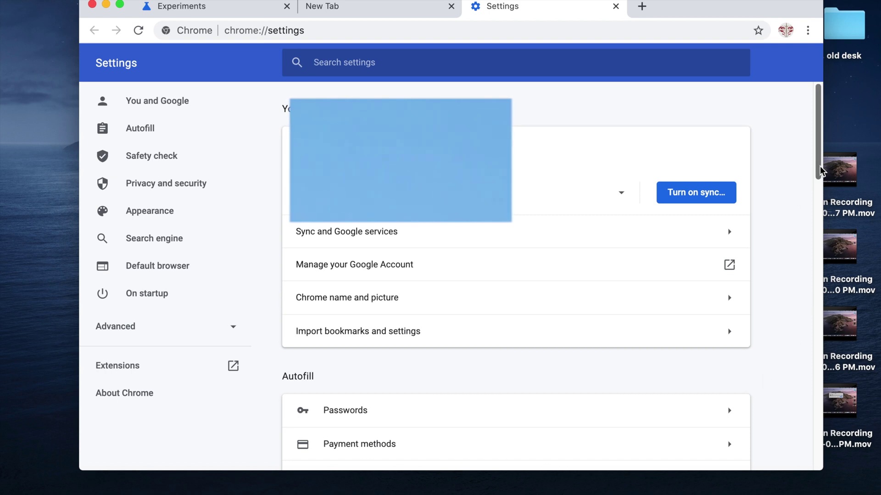
pyautogui.moveTo(821, 170); pyautogui.dragTo(822, 202)
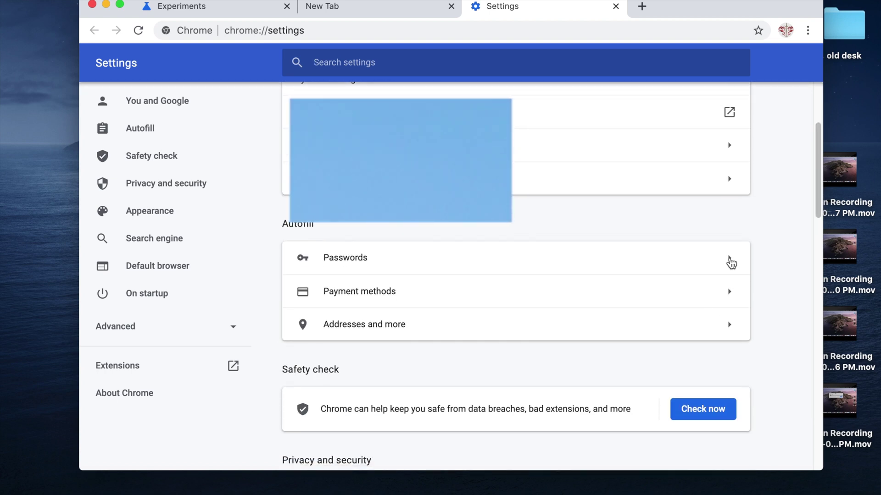
pyautogui.click(731, 262)
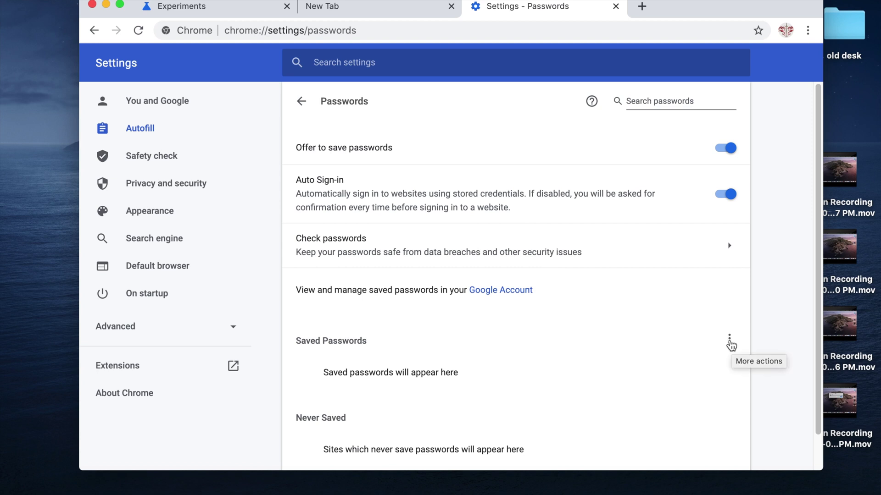
pyautogui.click(730, 342)
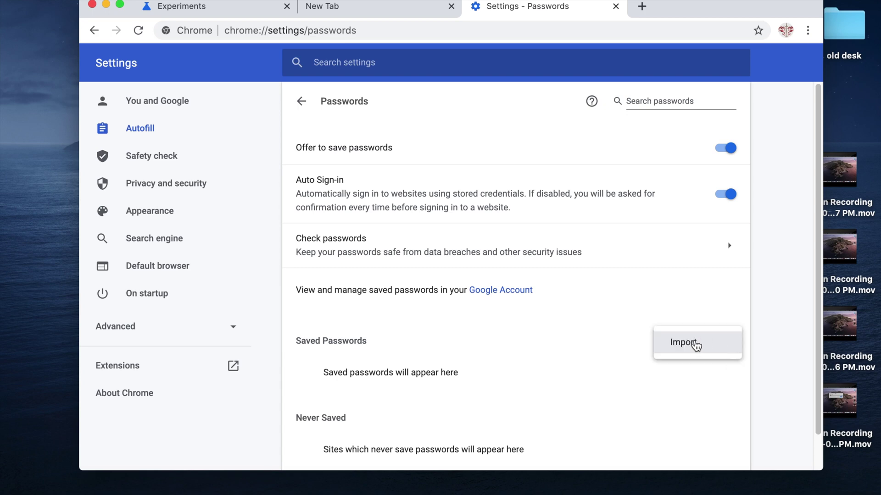
# Import Chrome Passwords.csv from the Documents folder using the Import option
pyautogui.click(688, 346)
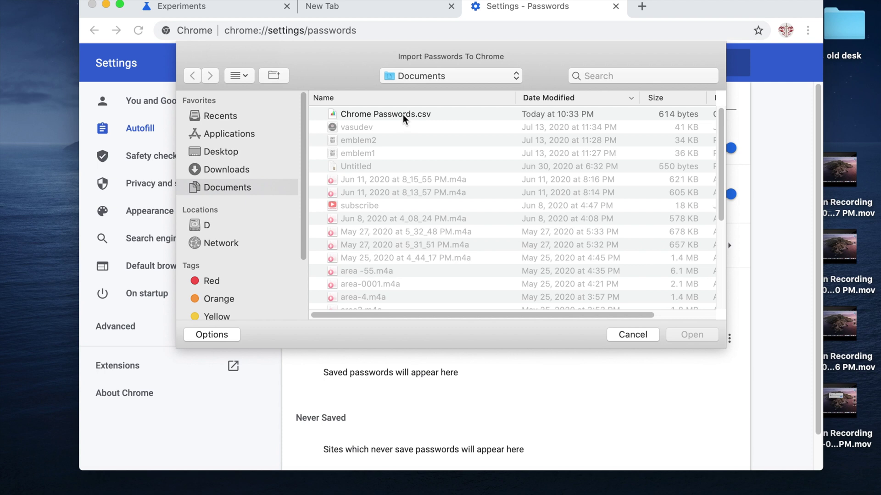
pyautogui.click(399, 119)
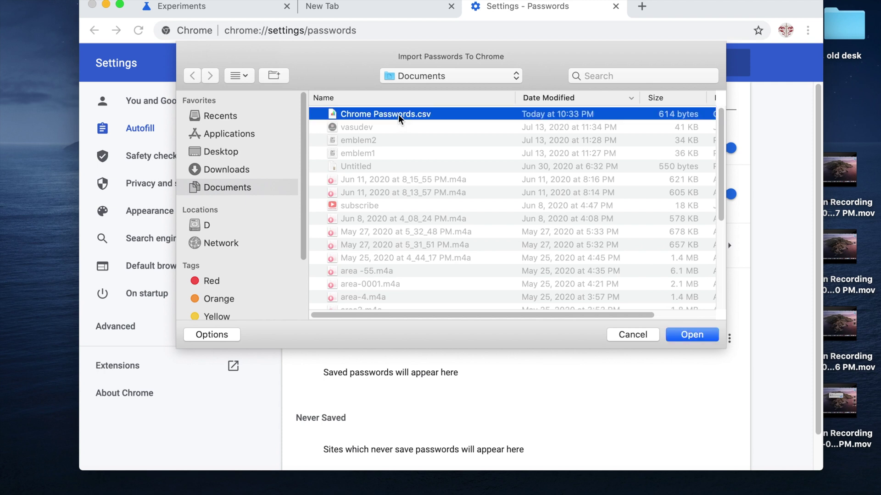
pyautogui.click(701, 337)
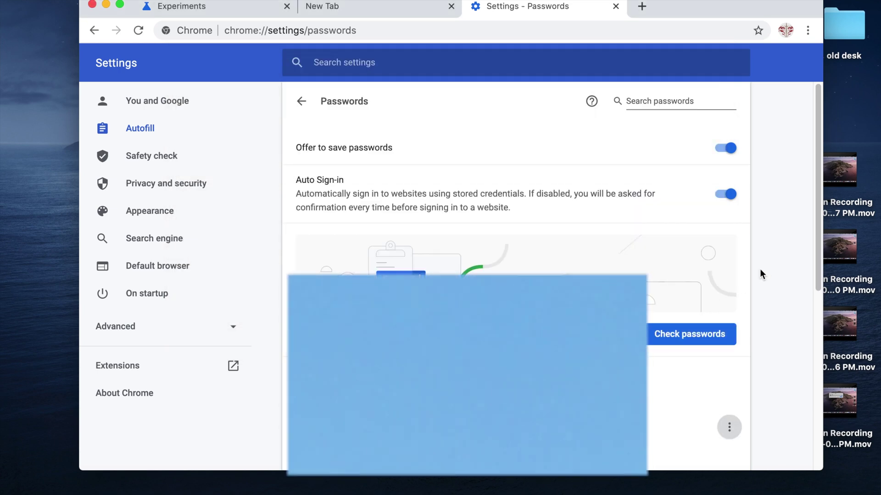
pyautogui.moveTo(816, 217); pyautogui.dragTo(837, 371)
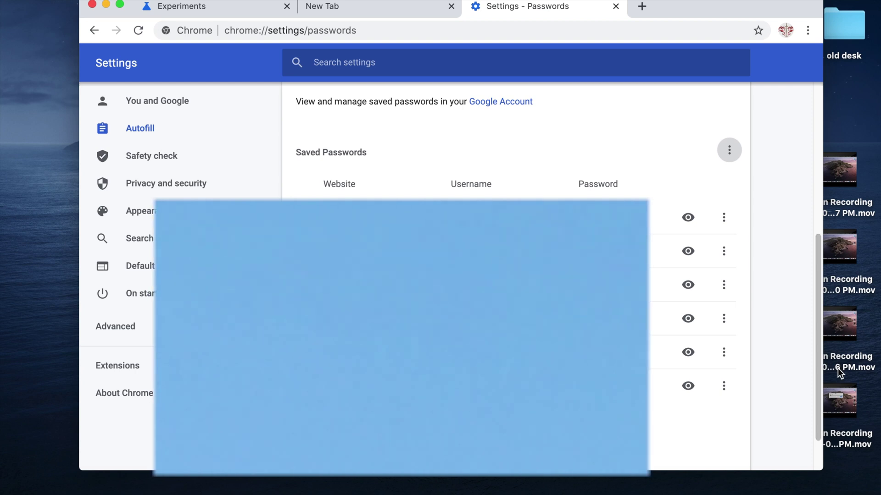